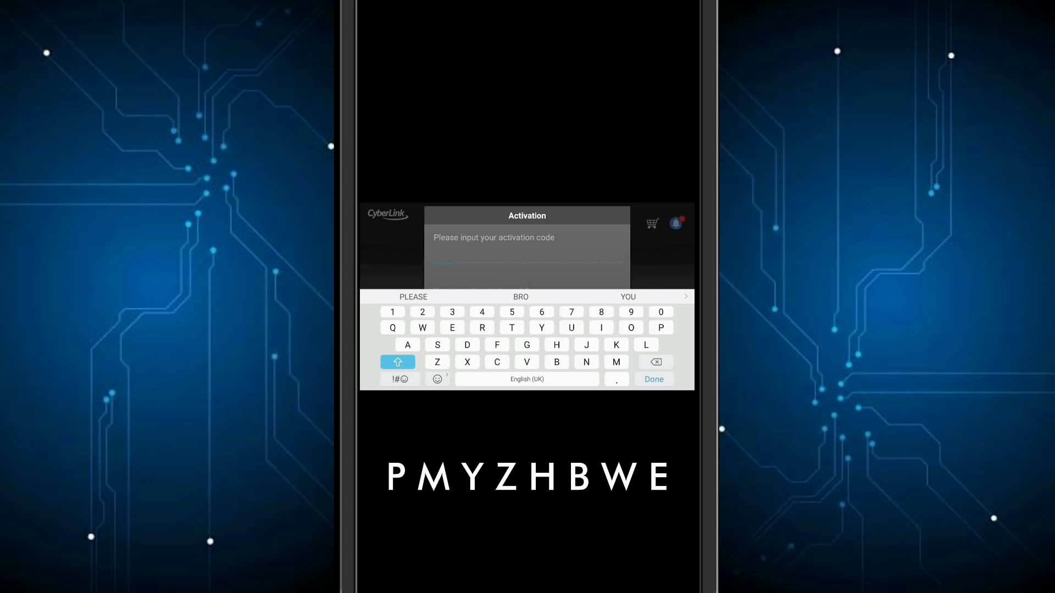
pyautogui.click(661, 328)
pyautogui.click(615, 363)
pyautogui.click(542, 327)
pyautogui.click(467, 362)
pyautogui.click(656, 362)
pyautogui.click(437, 362)
pyautogui.click(437, 362)
pyautogui.click(437, 362)
pyautogui.click(556, 345)
pyautogui.click(556, 362)
pyautogui.click(422, 328)
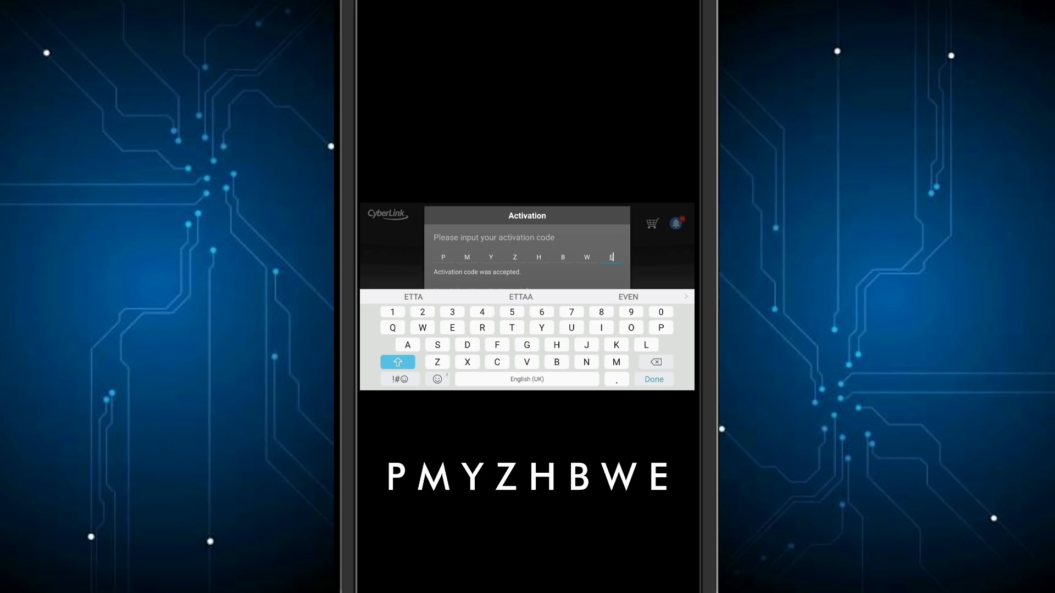
# Dismiss the keyboard, submit Activate, and start a new project from the home screen
pyautogui.click(654, 380)
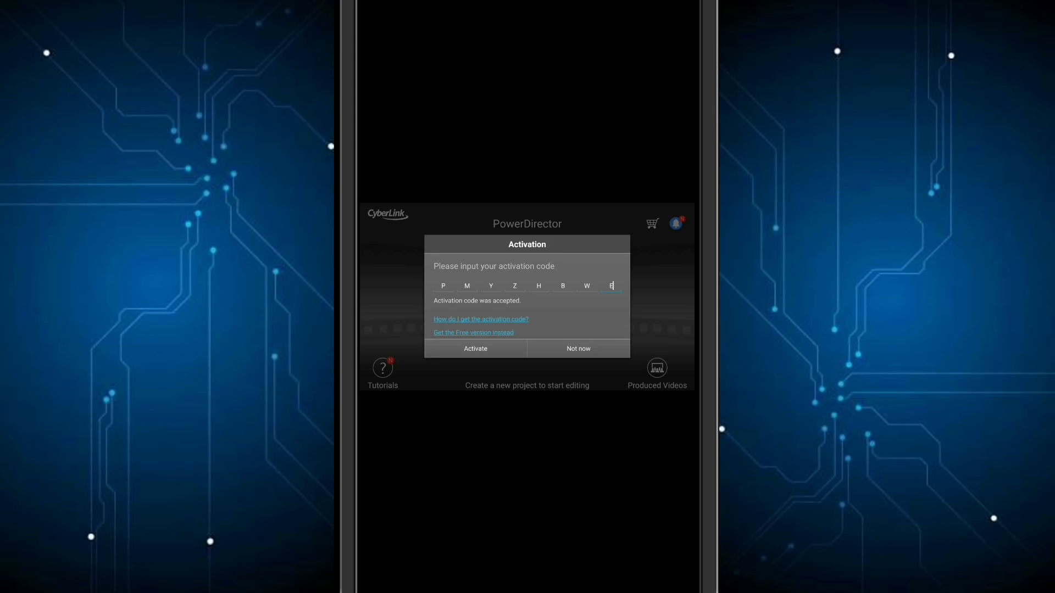
pyautogui.click(476, 349)
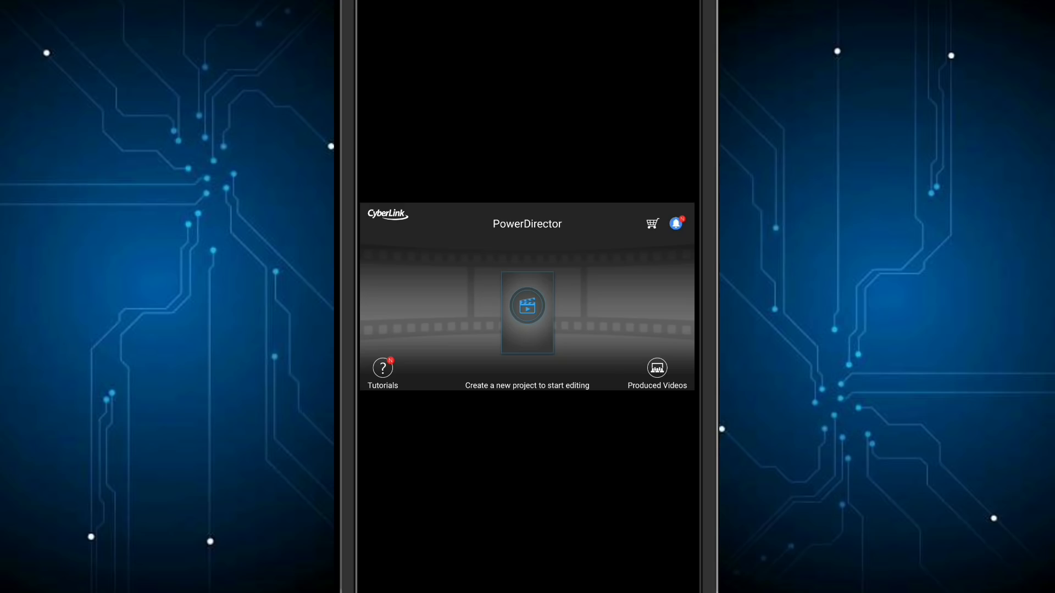
pyautogui.click(527, 314)
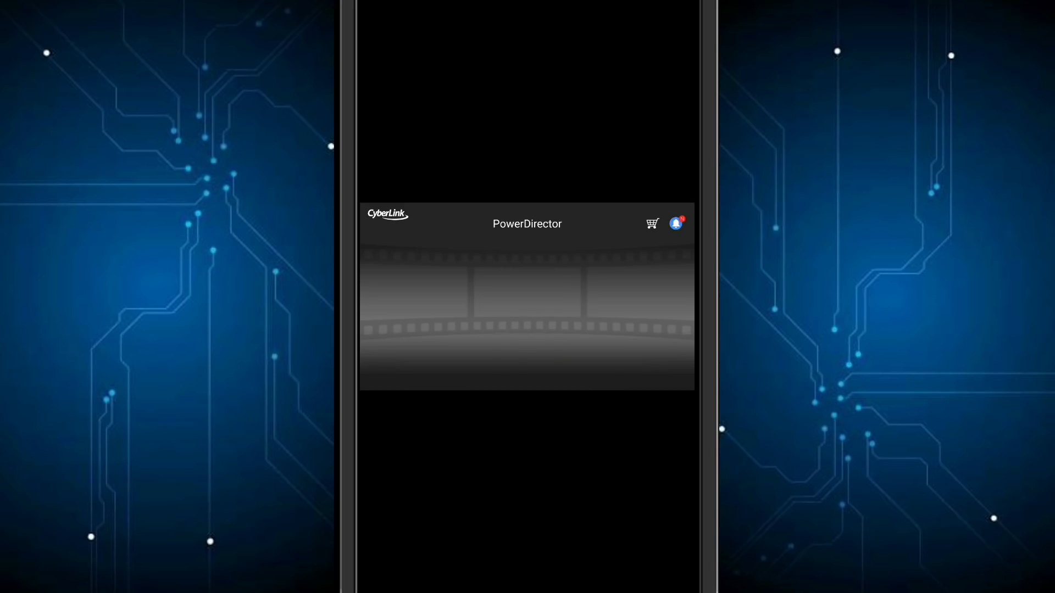